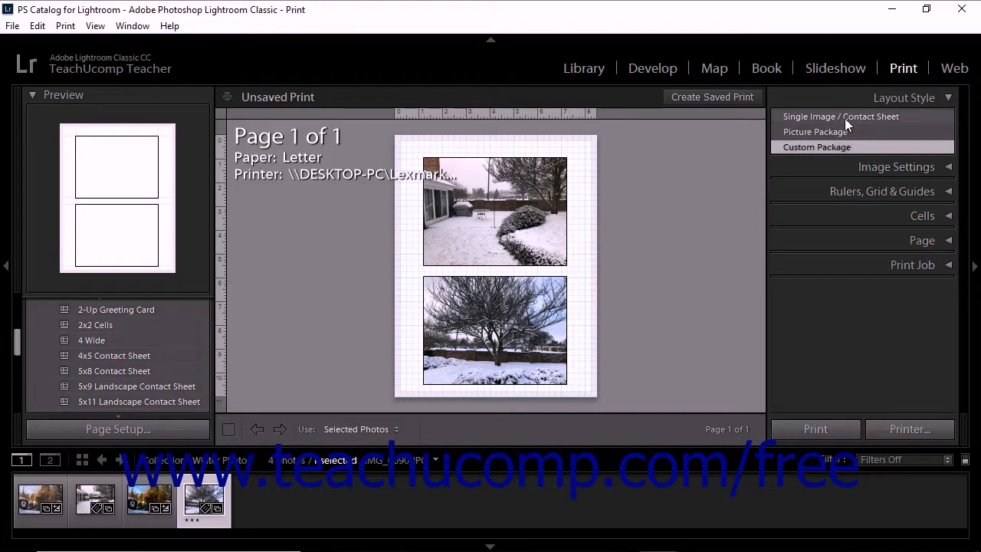
# Enable the page background color and set it to light blue, hex C1DEF5
pyautogui.click(917, 241)
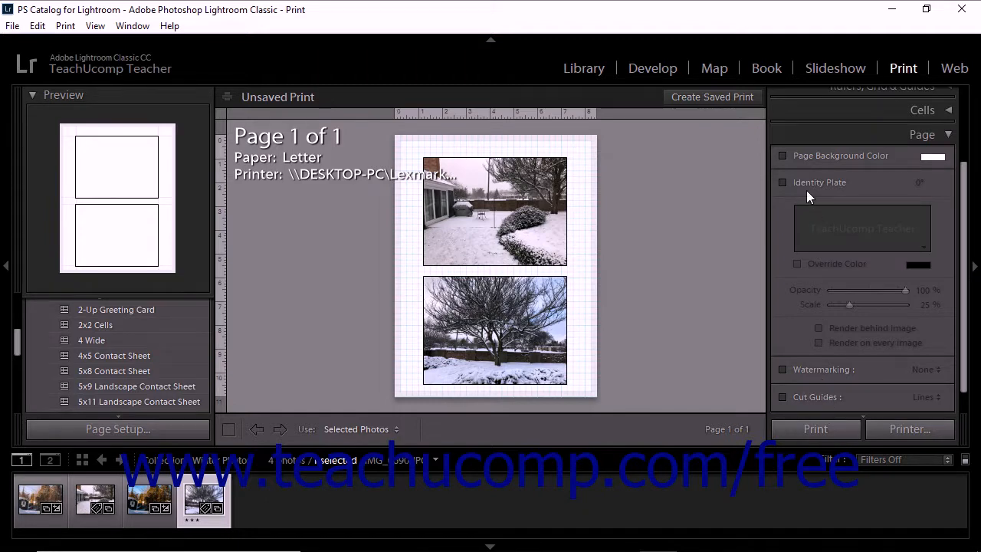
pyautogui.click(795, 155)
pyautogui.click(933, 158)
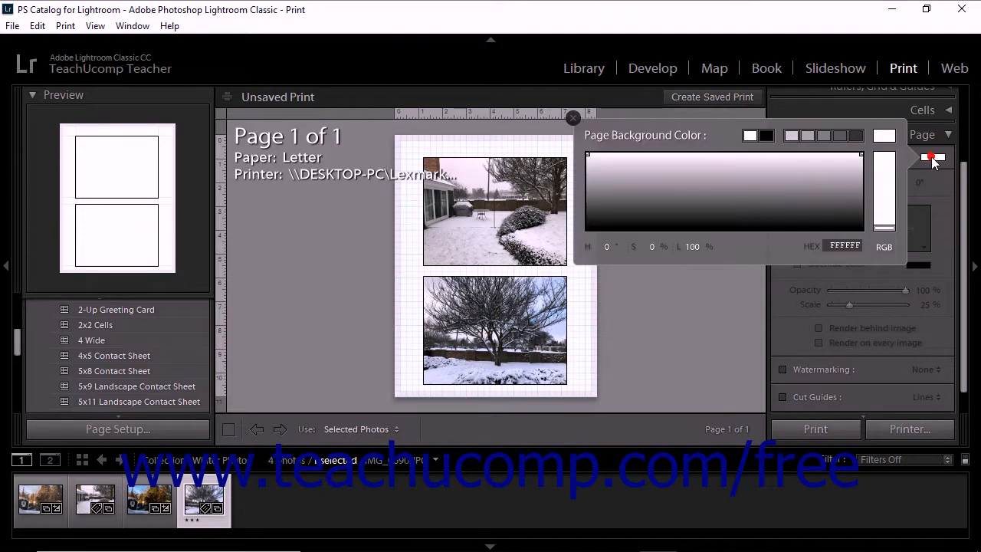
pyautogui.click(888, 227)
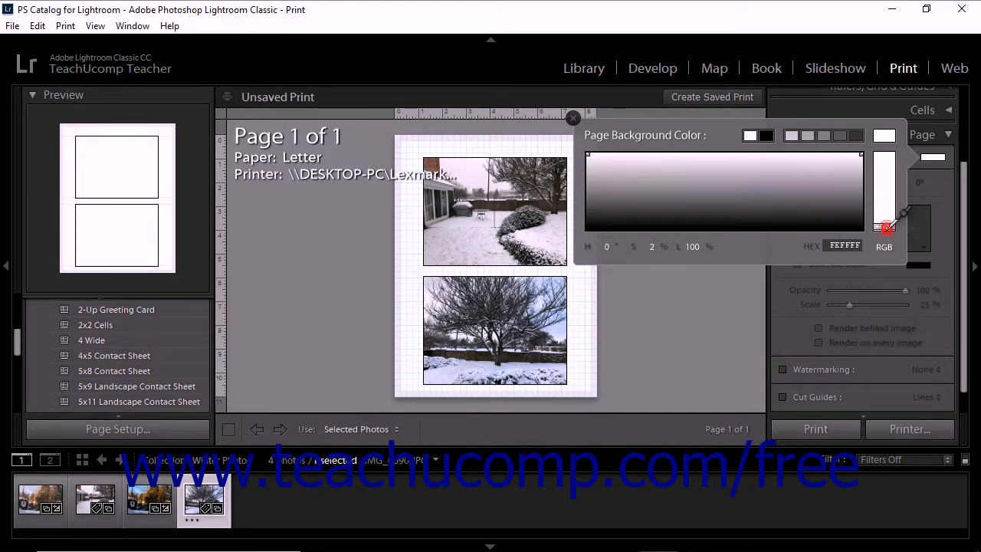
pyautogui.moveTo(892, 226); pyautogui.dragTo(895, 167)
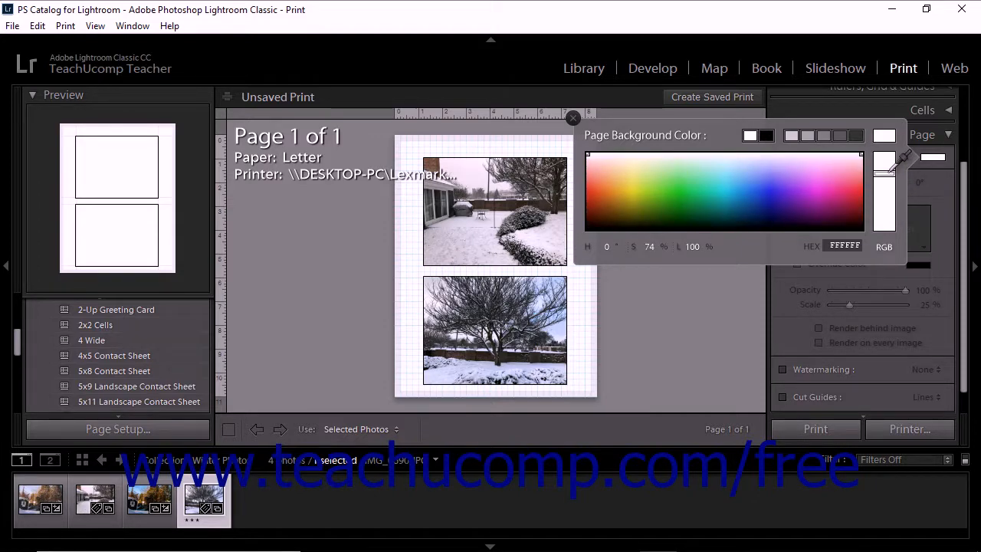
pyautogui.click(736, 166)
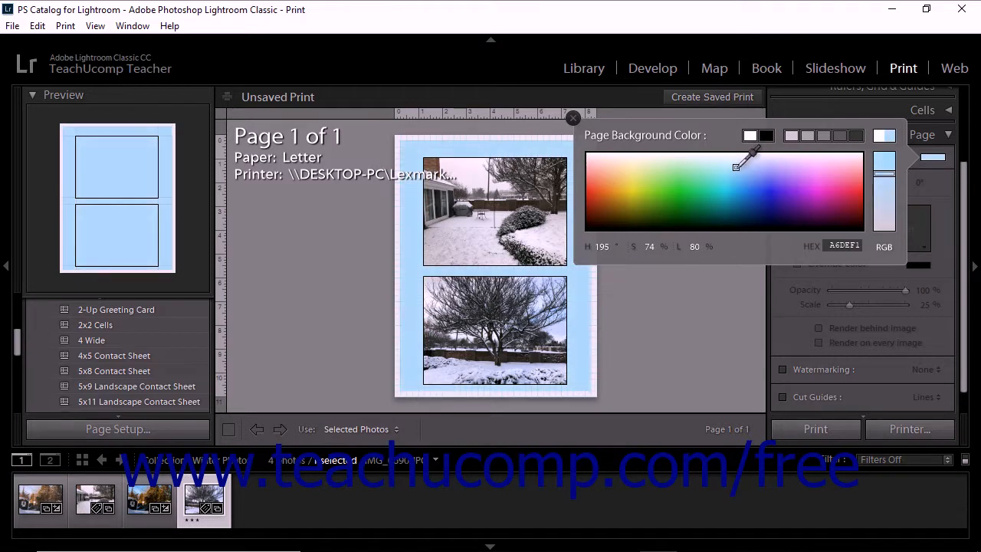
pyautogui.click(744, 162)
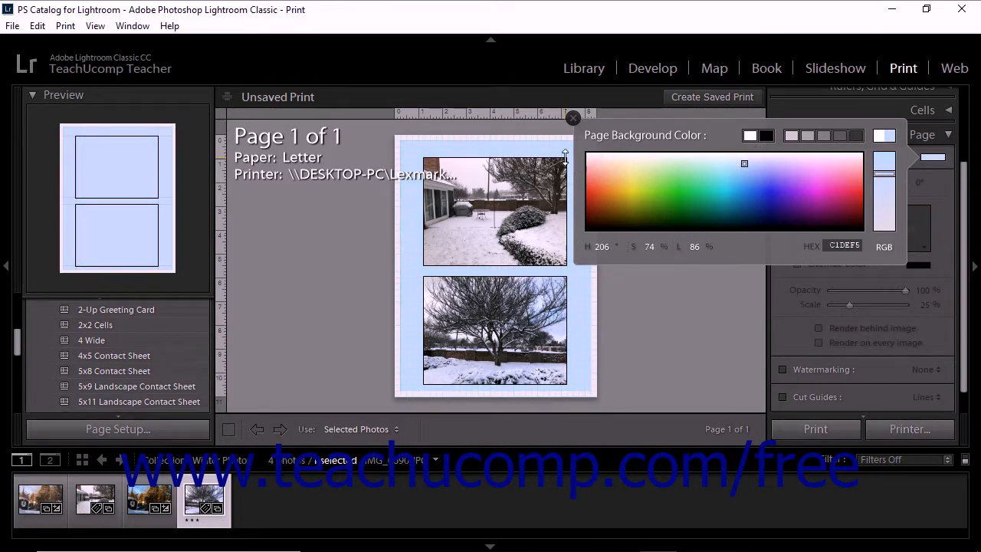
pyautogui.click(573, 118)
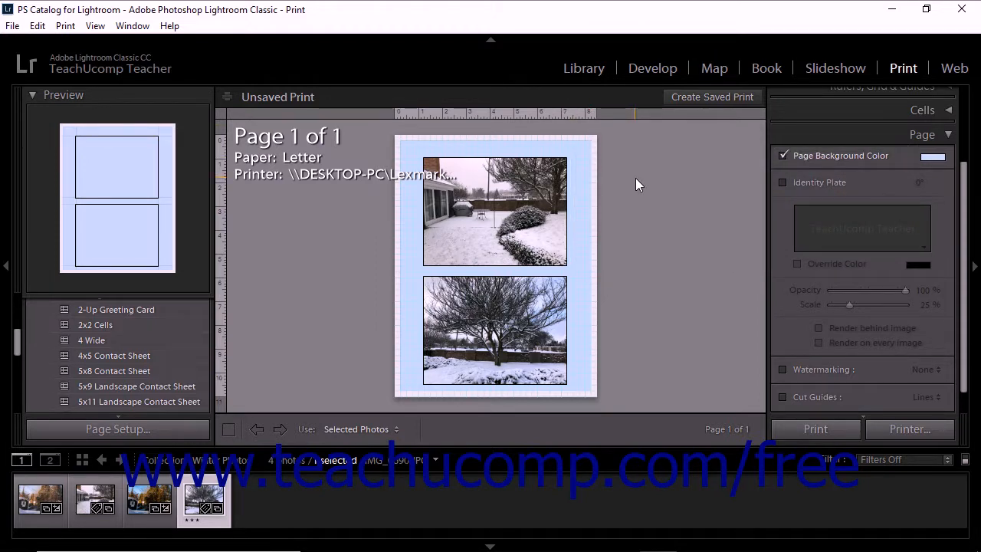
# Add the Logo ID Plate as the page's identity plate and move it over the upper right of the upper photo
pyautogui.click(782, 183)
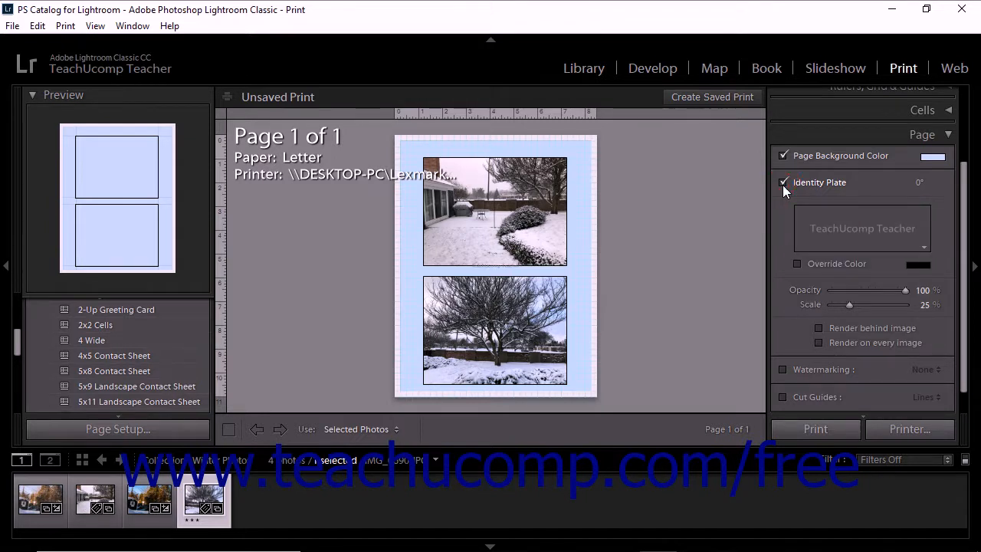
pyautogui.click(901, 238)
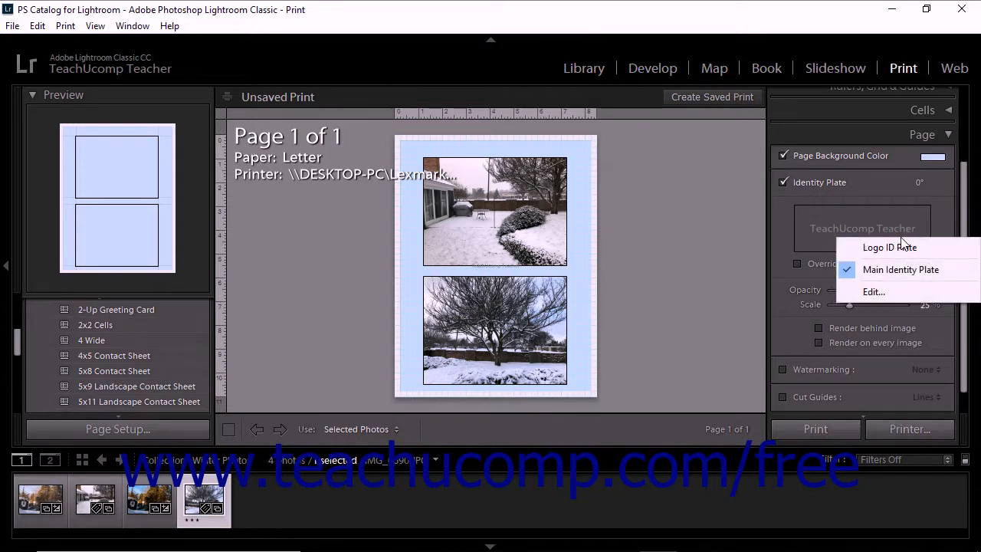
pyautogui.click(903, 248)
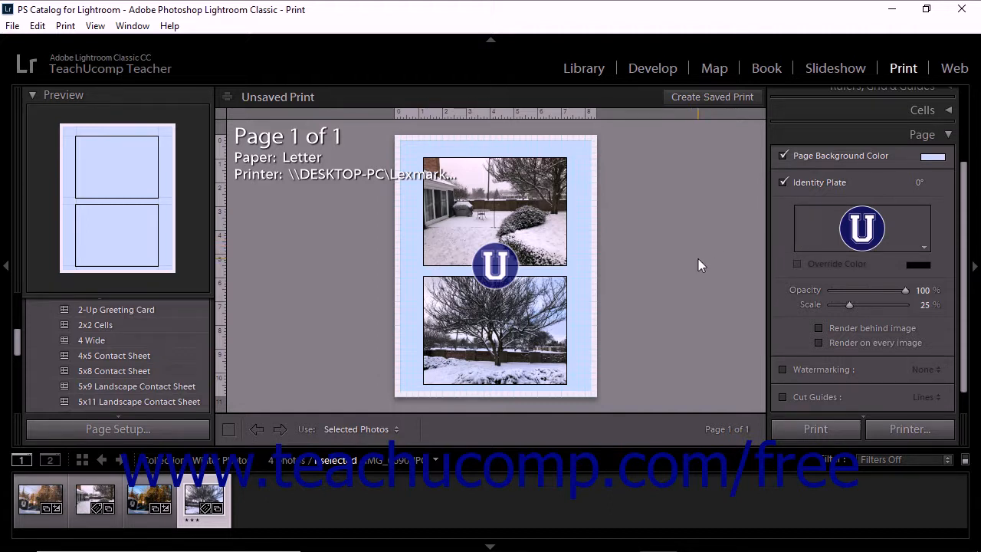
pyautogui.click(503, 271)
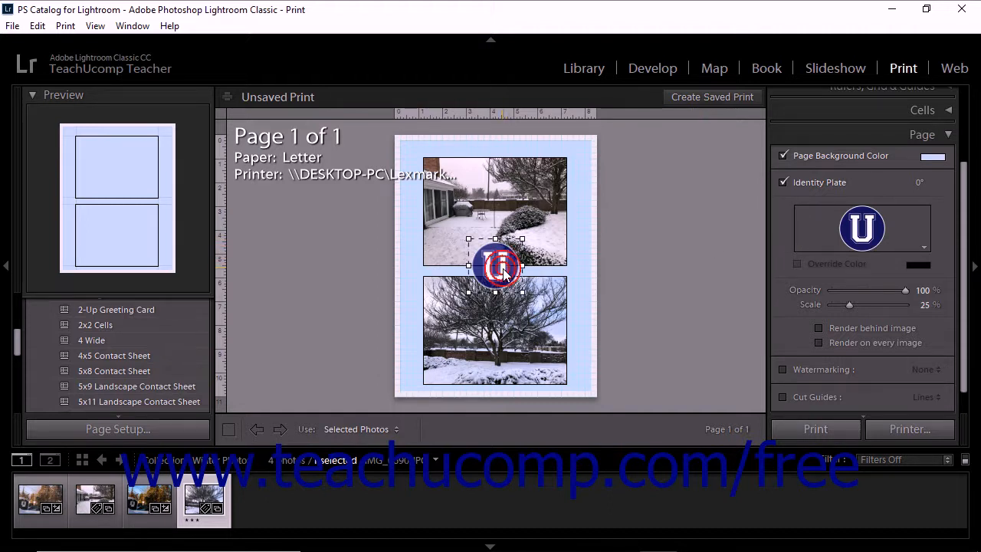
pyautogui.moveTo(503, 272); pyautogui.dragTo(540, 207)
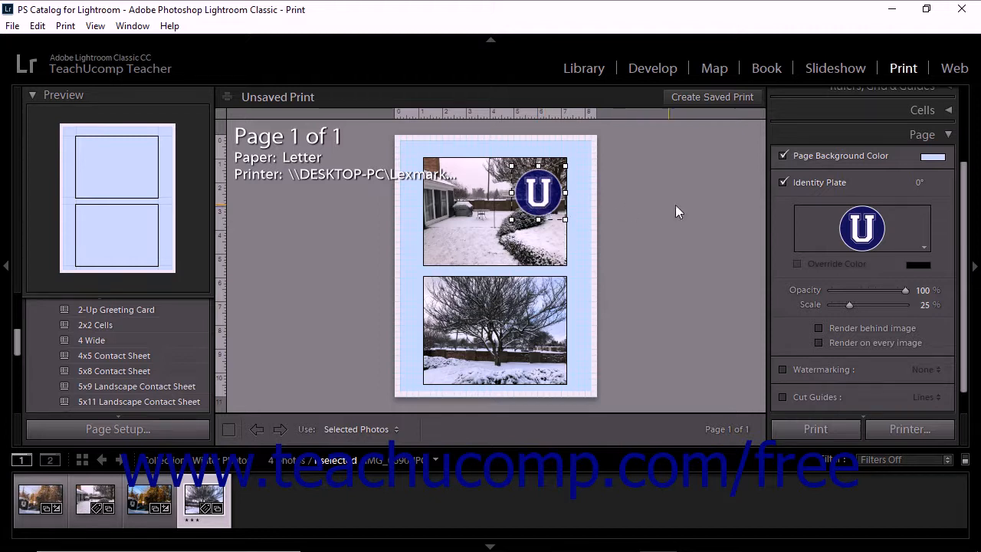
# Try rotating the identity plate 90° onscreen and reset it to no rotation
pyautogui.click(922, 184)
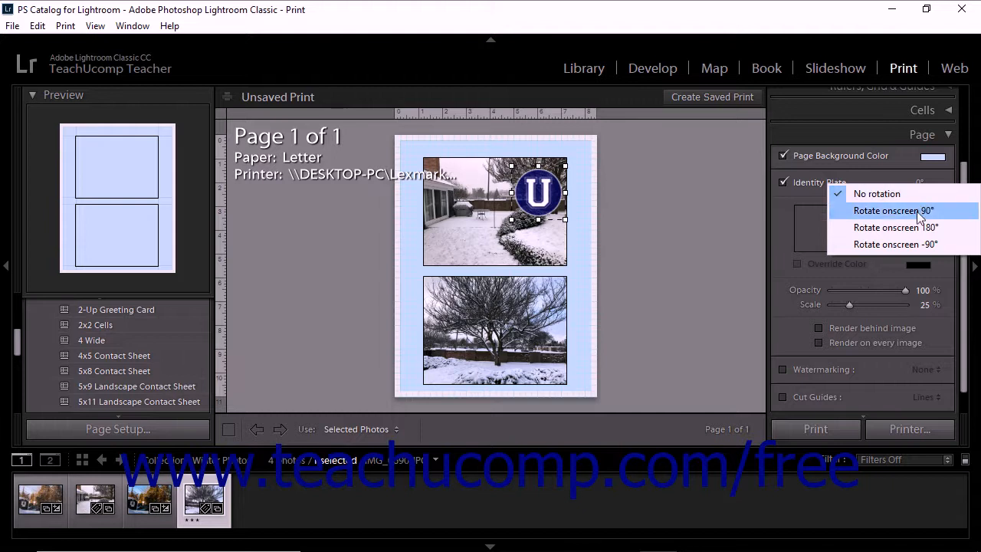
pyautogui.click(919, 213)
pyautogui.click(920, 182)
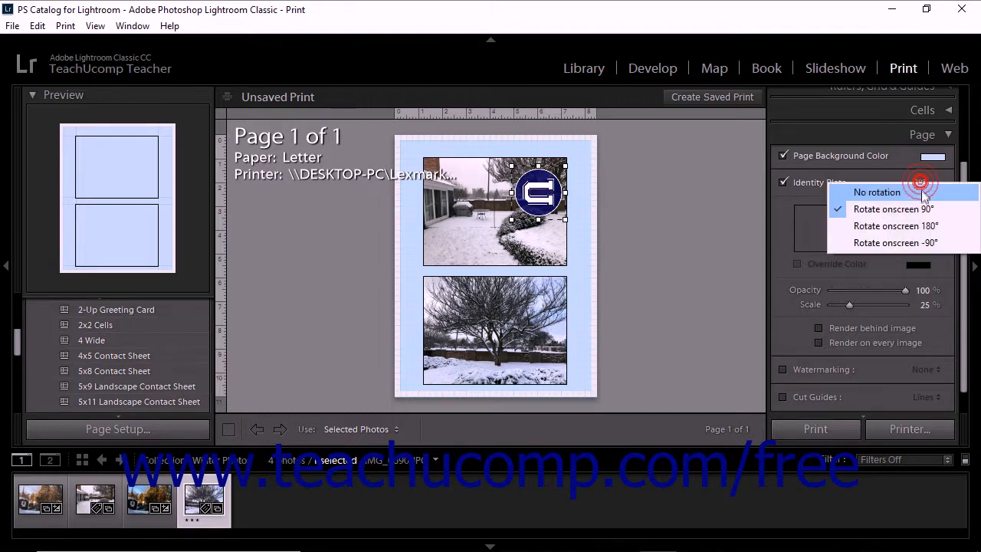
pyautogui.click(921, 191)
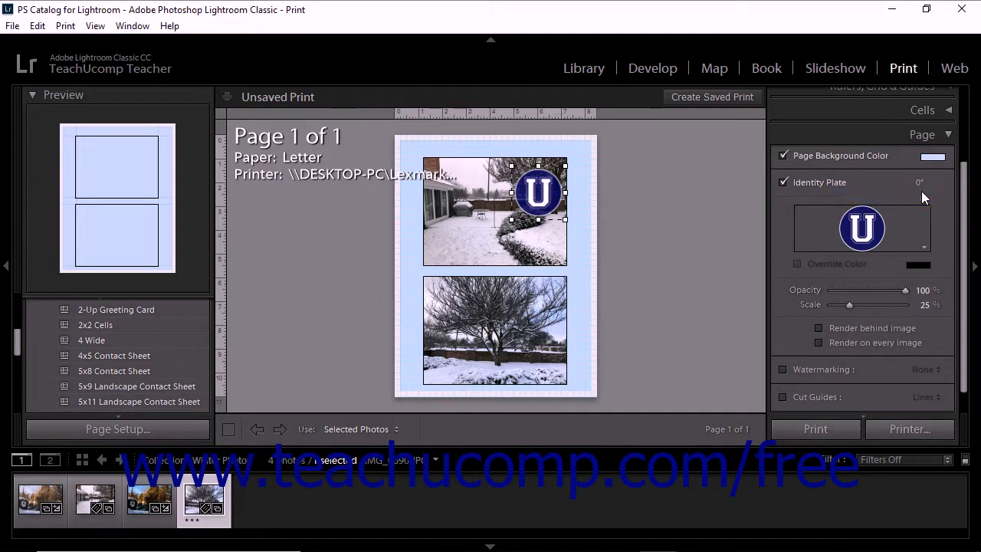
# Switch to the Main Identity Plate and override its color with blue, hex 2735C7
pyautogui.click(897, 225)
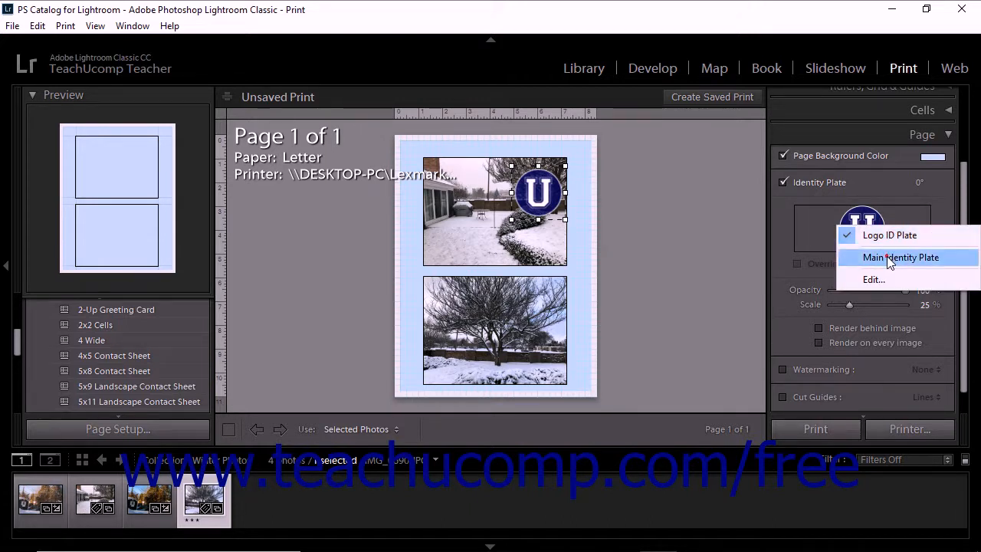
pyautogui.click(890, 257)
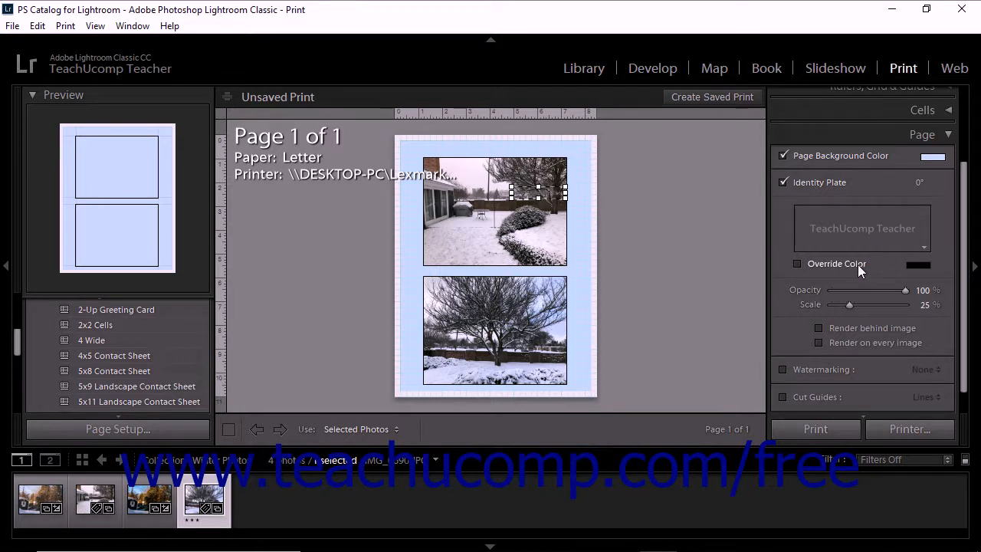
pyautogui.click(857, 265)
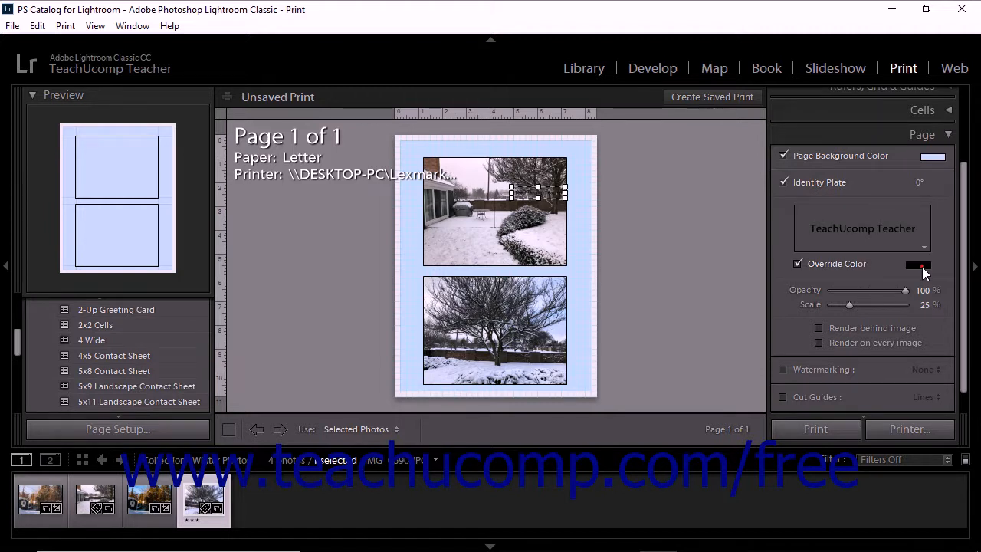
pyautogui.click(922, 267)
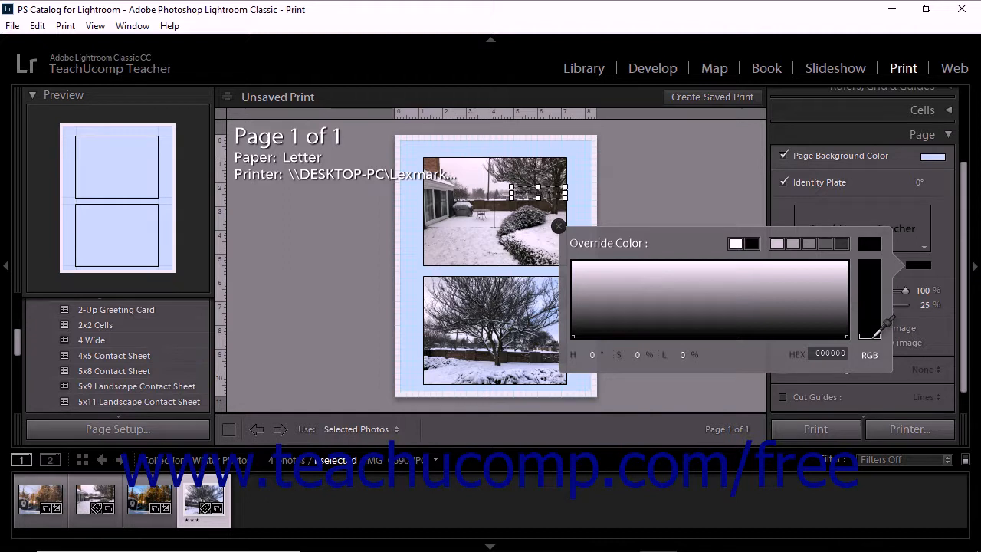
pyautogui.moveTo(877, 335); pyautogui.dragTo(880, 284)
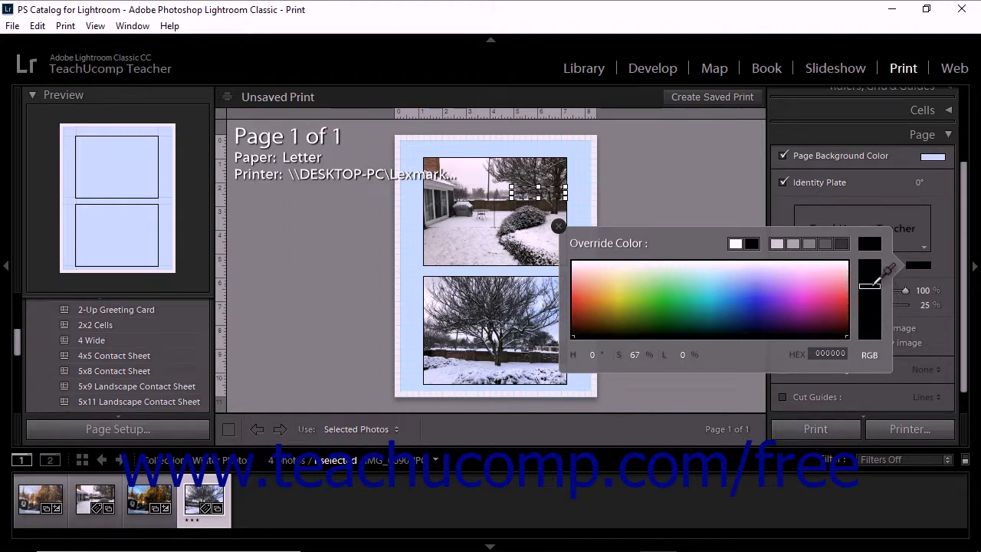
pyautogui.click(752, 301)
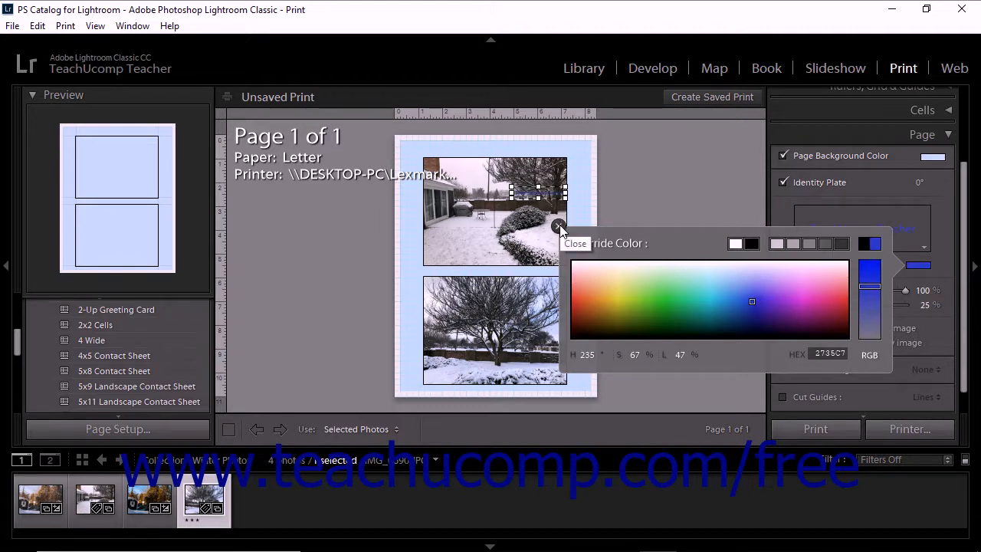
pyautogui.click(559, 227)
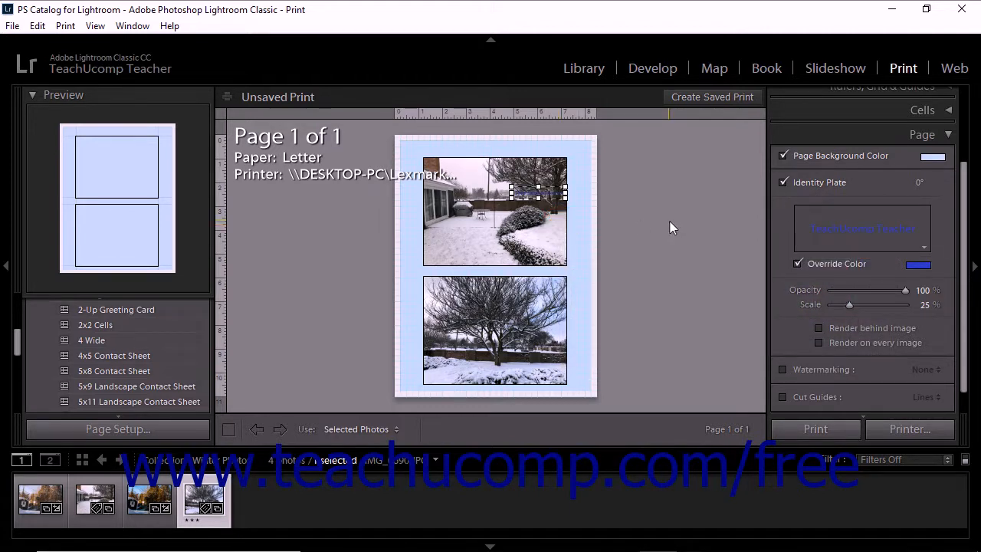
# Switch back to the Logo ID Plate and set its opacity to 23% and its scale to 32%
pyautogui.click(919, 245)
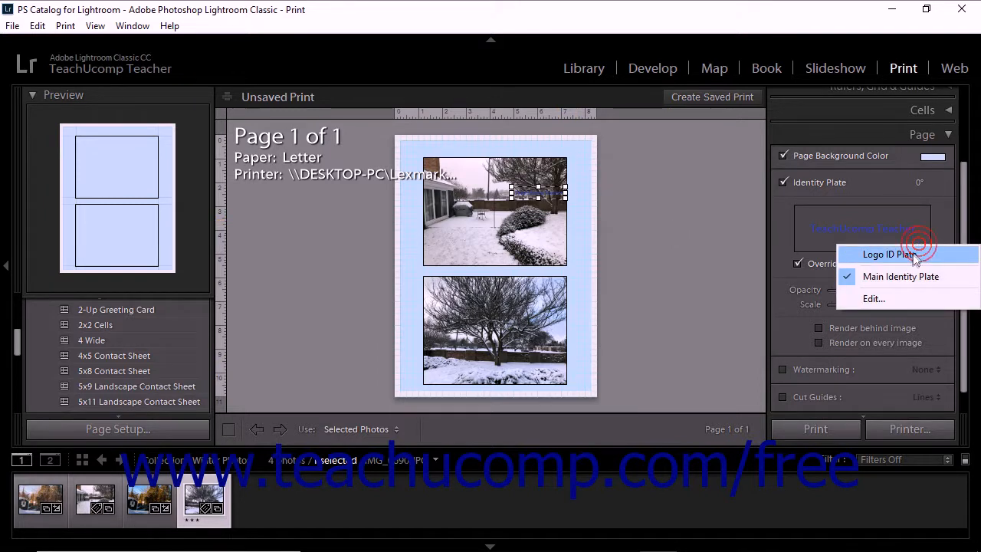
pyautogui.click(911, 253)
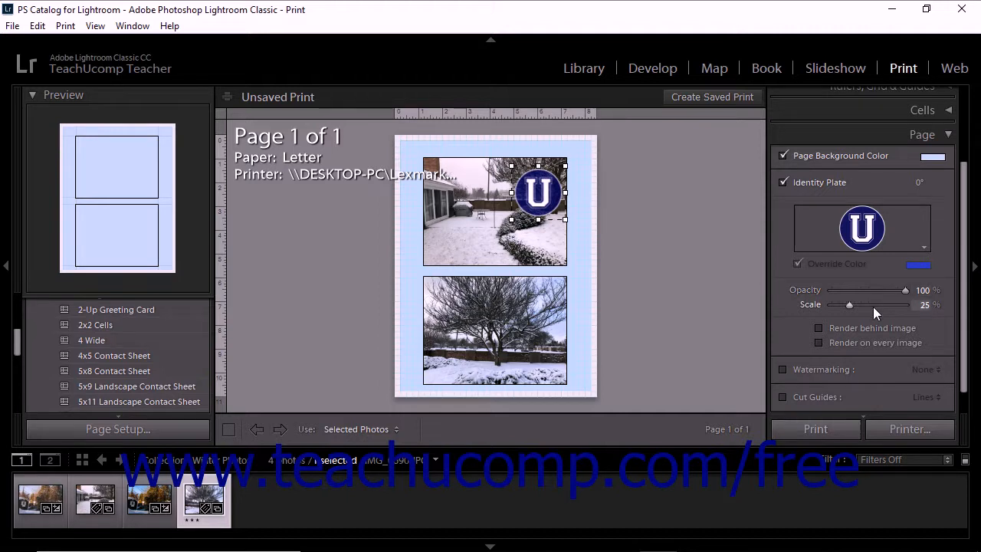
pyautogui.moveTo(905, 291); pyautogui.dragTo(854, 304)
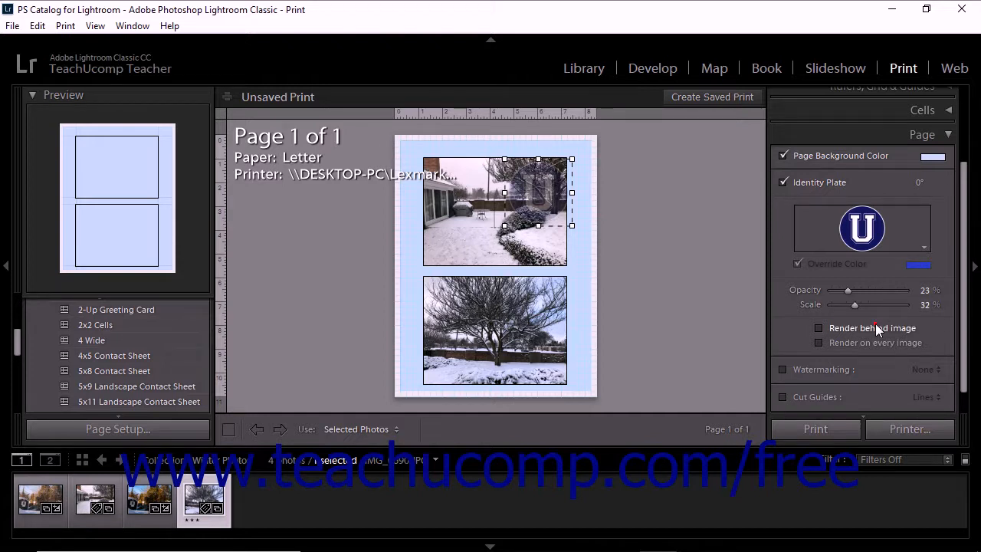
# Render the identity plate on every image rather than behind the image, and shift the upper photo slightly up and right
pyautogui.click(877, 330)
pyautogui.click(876, 328)
pyautogui.click(863, 342)
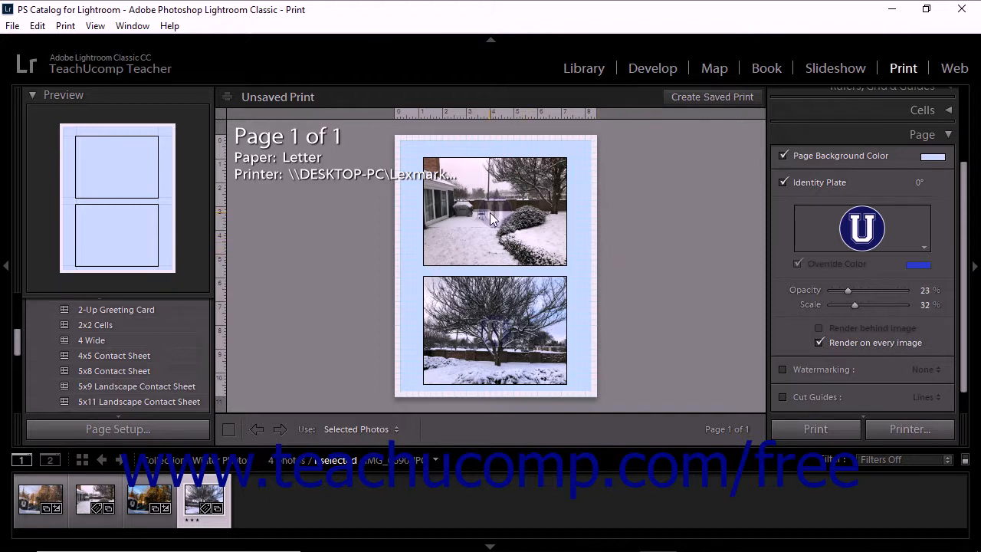
pyautogui.moveTo(489, 212)
pyautogui.mouseDown()
pyautogui.moveTo(512, 204)
pyautogui.moveTo(500, 207)
pyautogui.moveTo(503, 222)
pyautogui.moveTo(490, 203)
pyautogui.moveTo(513, 195)
pyautogui.moveTo(501, 209)
pyautogui.mouseUp()
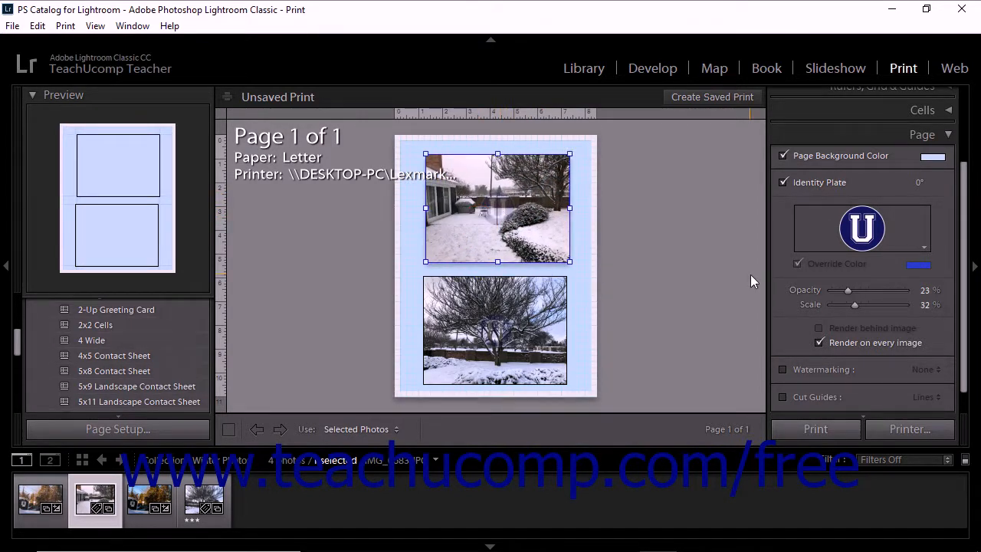
# Turn on watermarking for the print and open the Watermark Editor
pyautogui.click(783, 369)
pyautogui.click(937, 369)
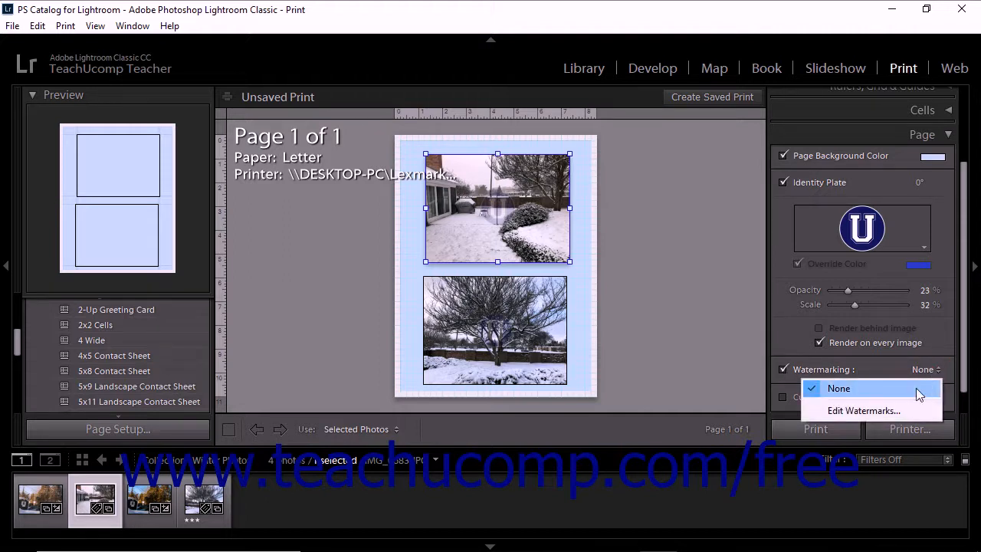
pyautogui.click(902, 407)
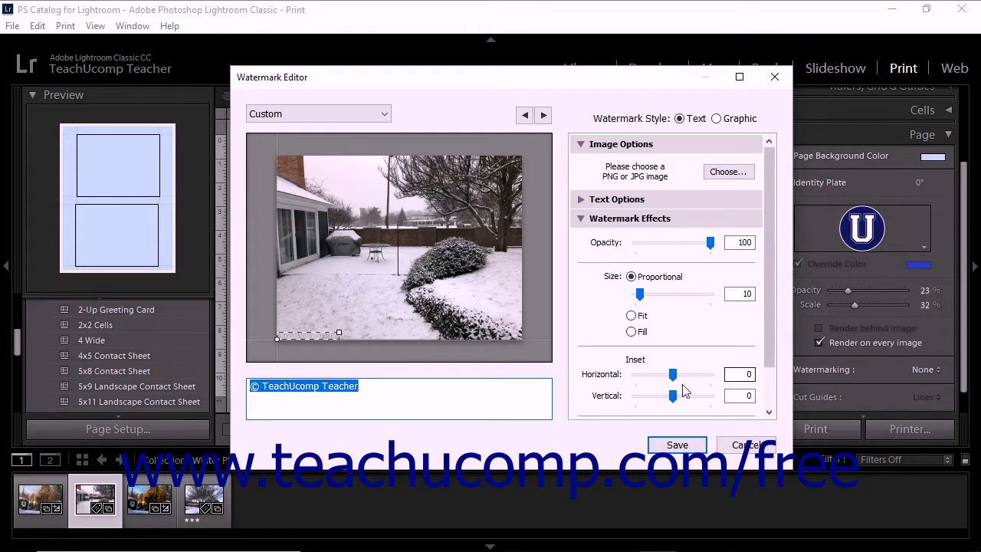
# Set the text watermark's color to black and save the watermark as Untitled Preset
pyautogui.scroll(-2, 585, 159)
pyautogui.click(581, 150)
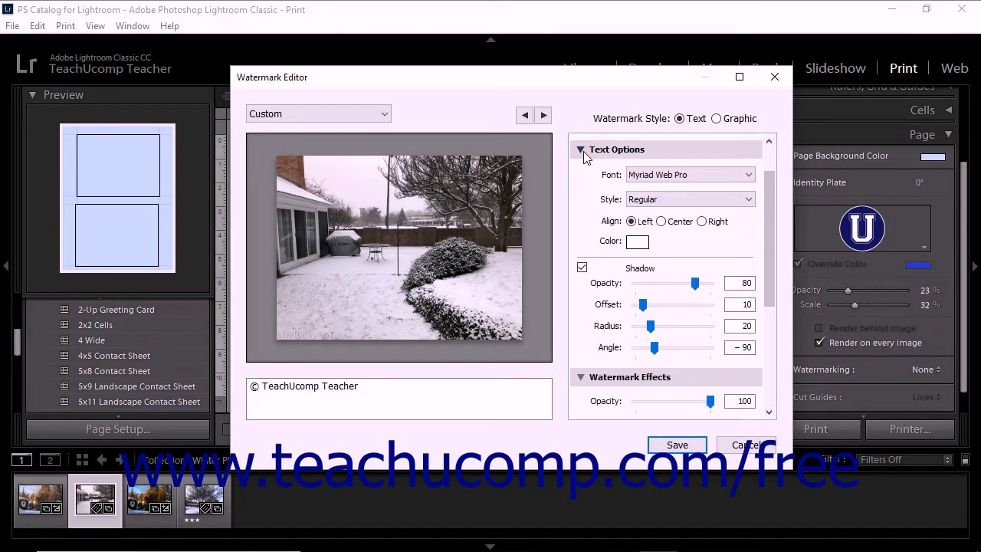
pyautogui.click(644, 243)
pyautogui.click(473, 221)
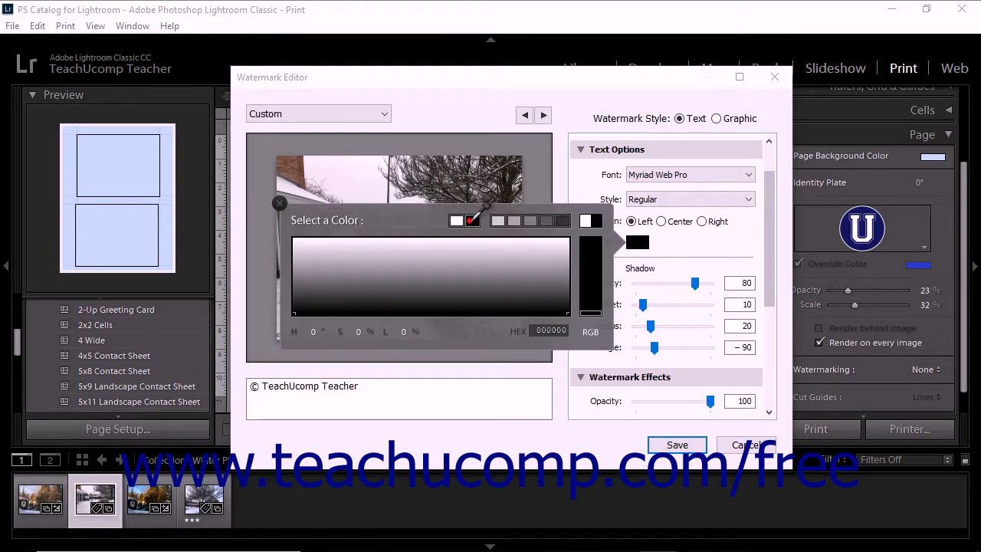
pyautogui.click(281, 204)
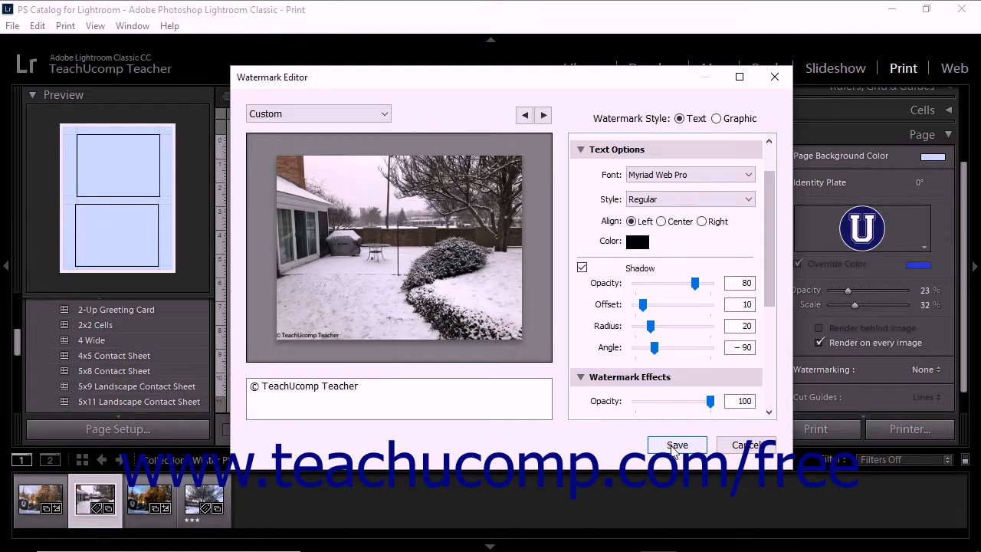
pyautogui.click(677, 445)
pyautogui.click(568, 326)
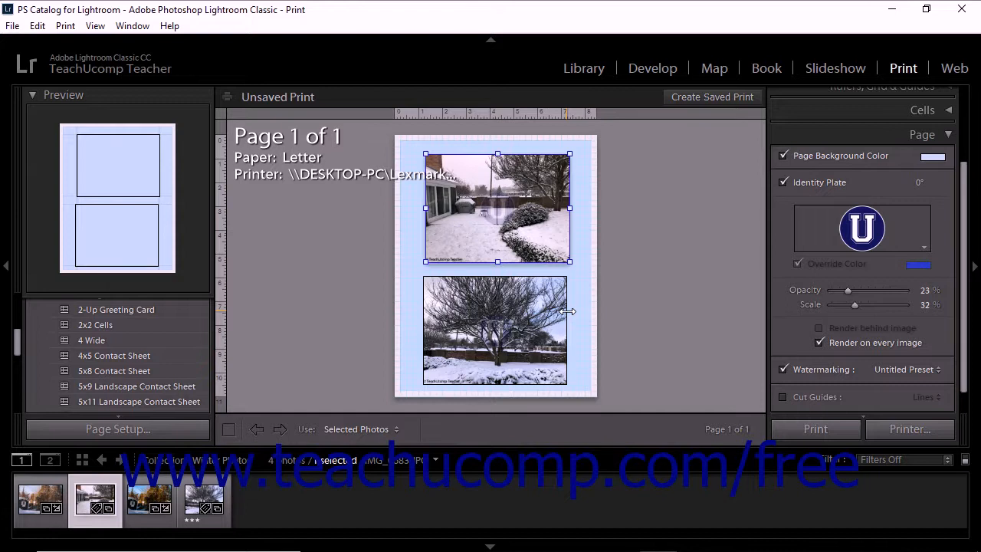
# Turn on cut guides for the custom package and set their style to Crop Marks
pyautogui.click(783, 397)
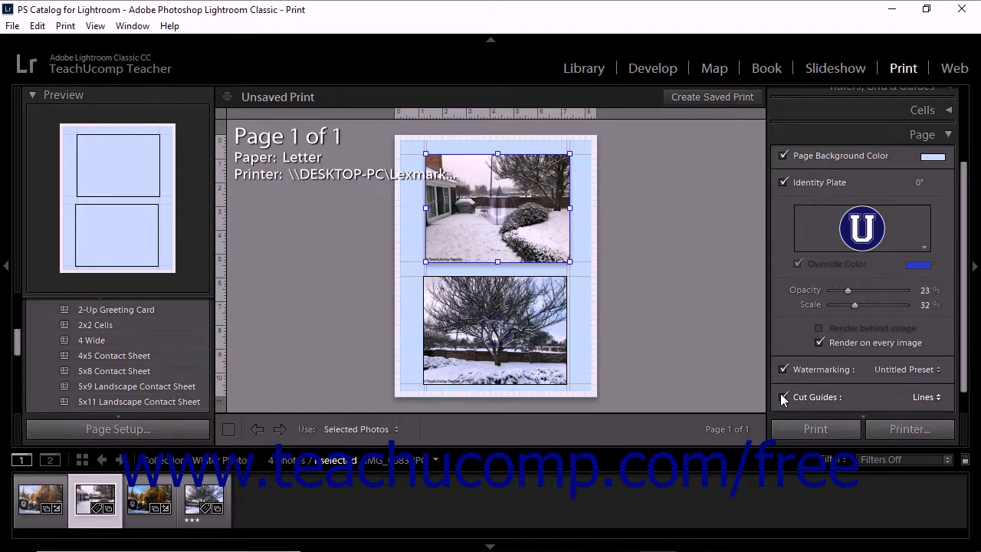
pyautogui.click(929, 397)
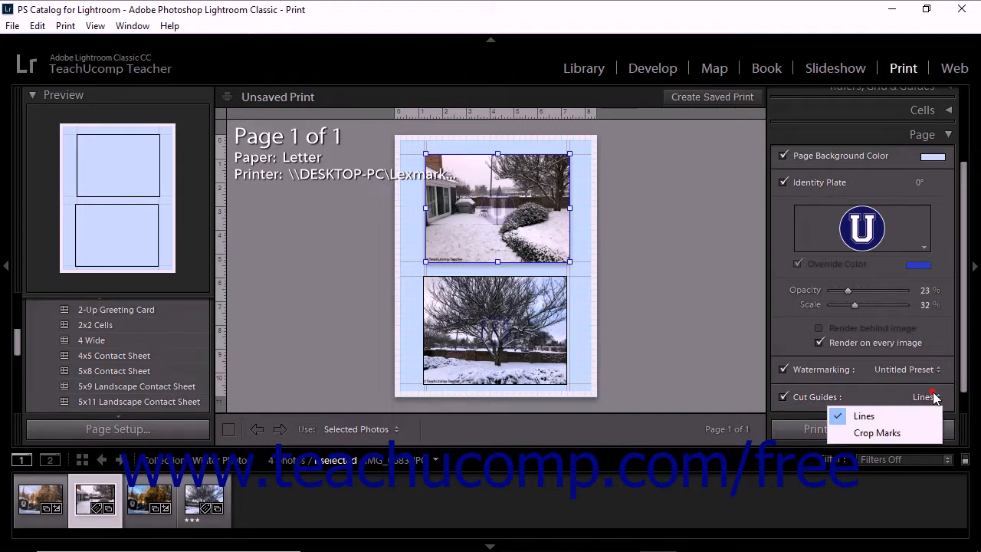
pyautogui.click(923, 435)
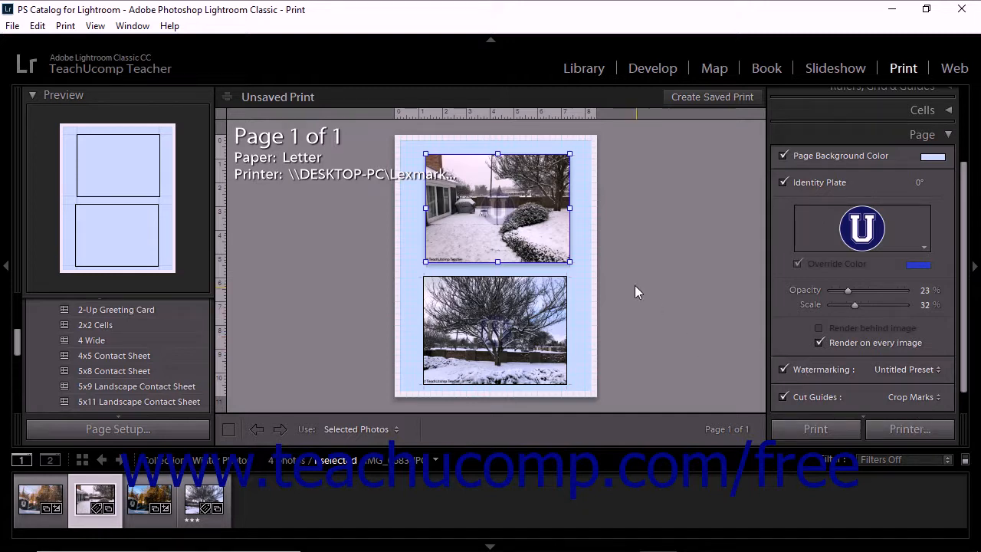
# Switch the layout style to Single Image / Contact Sheet and expand its Page settings
pyautogui.scroll(3, 805, 289)
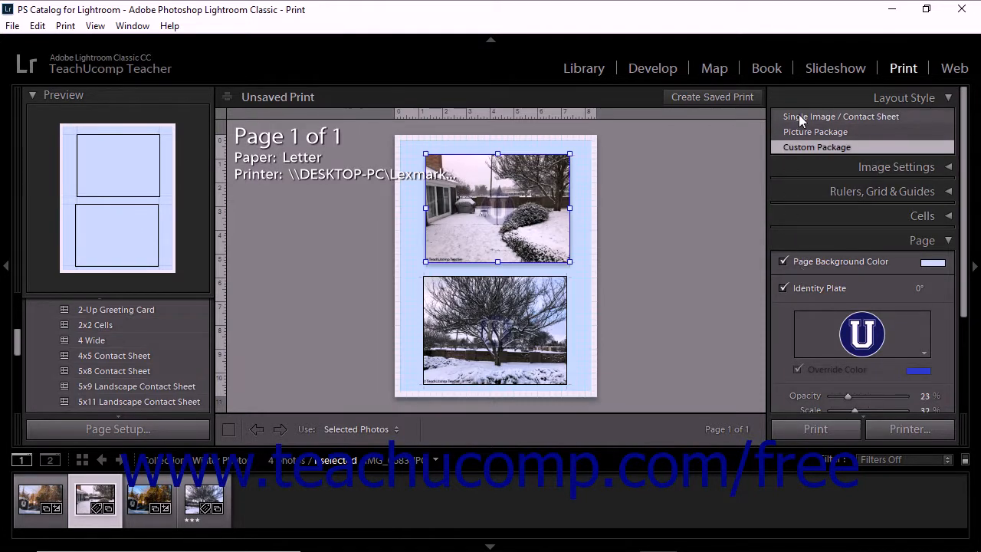
pyautogui.click(799, 118)
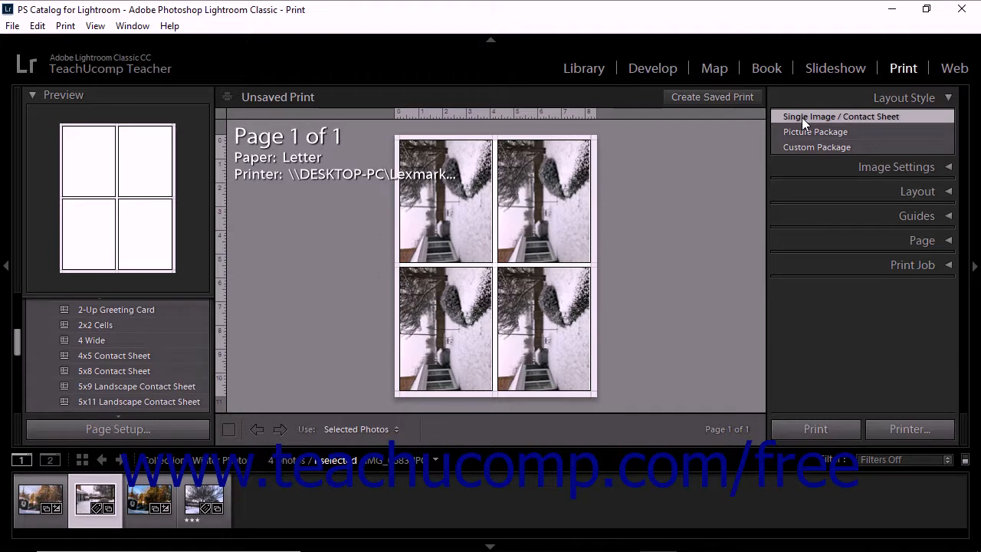
pyautogui.click(922, 240)
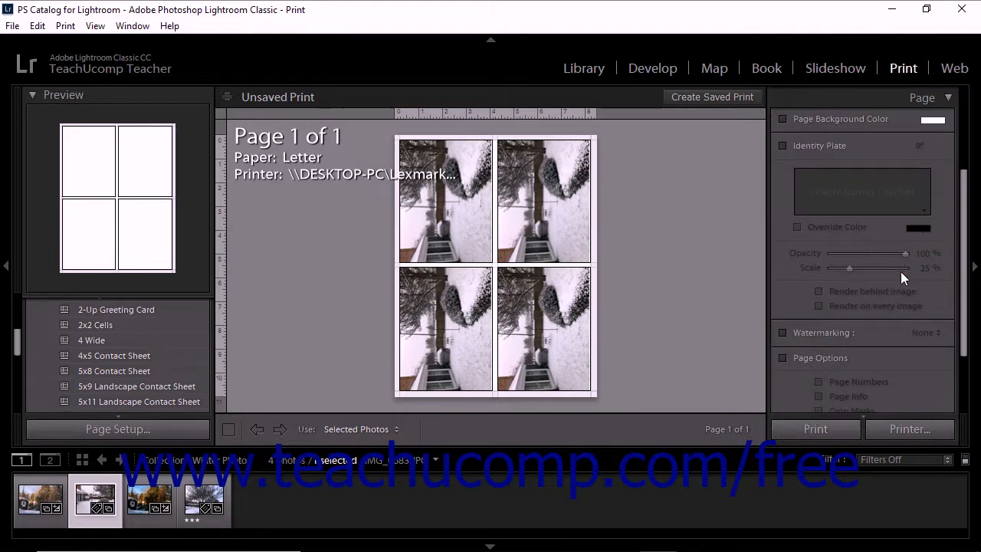
pyautogui.scroll(-2, 900, 271)
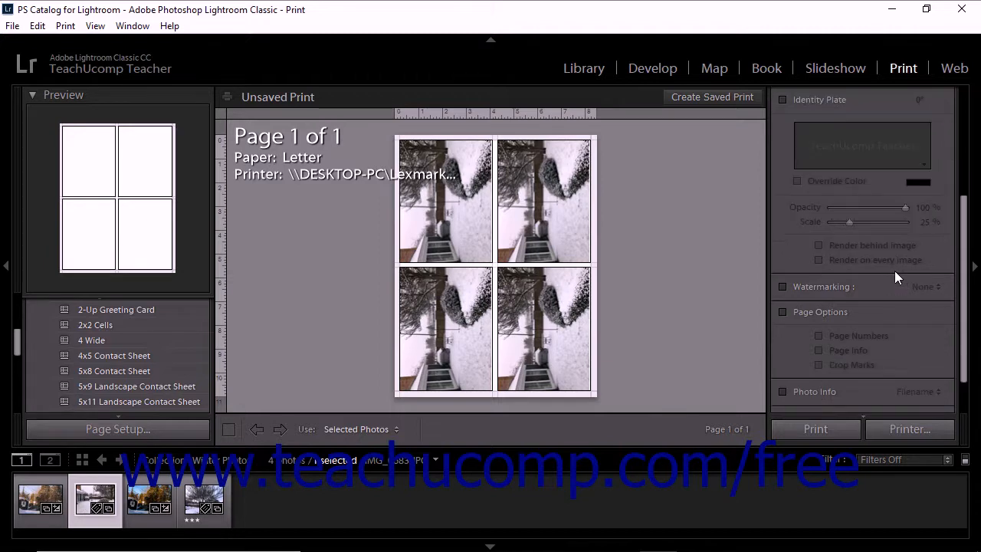
# Turn on Page Options with page numbers and crop marks, enabling page info briefly and switching it off again
pyautogui.click(824, 314)
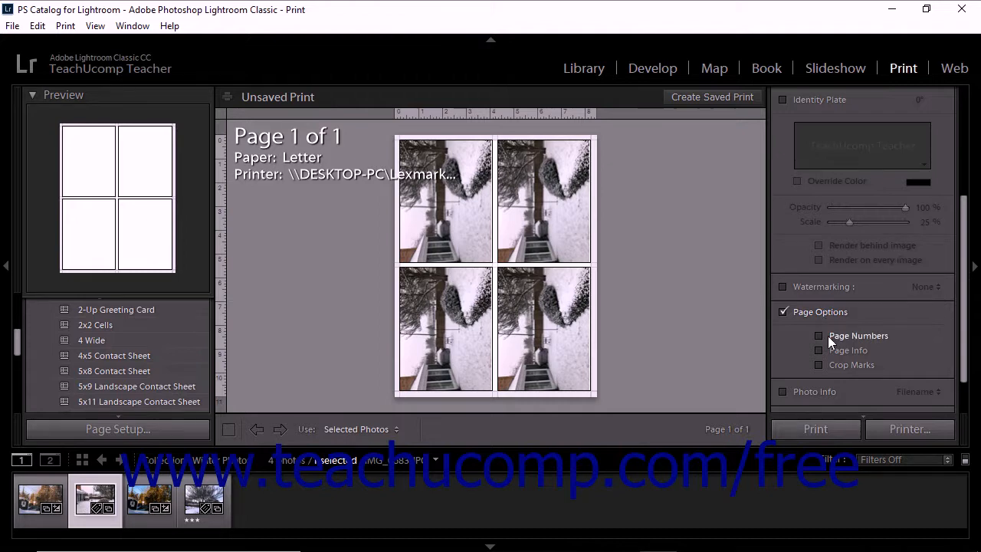
pyautogui.click(827, 336)
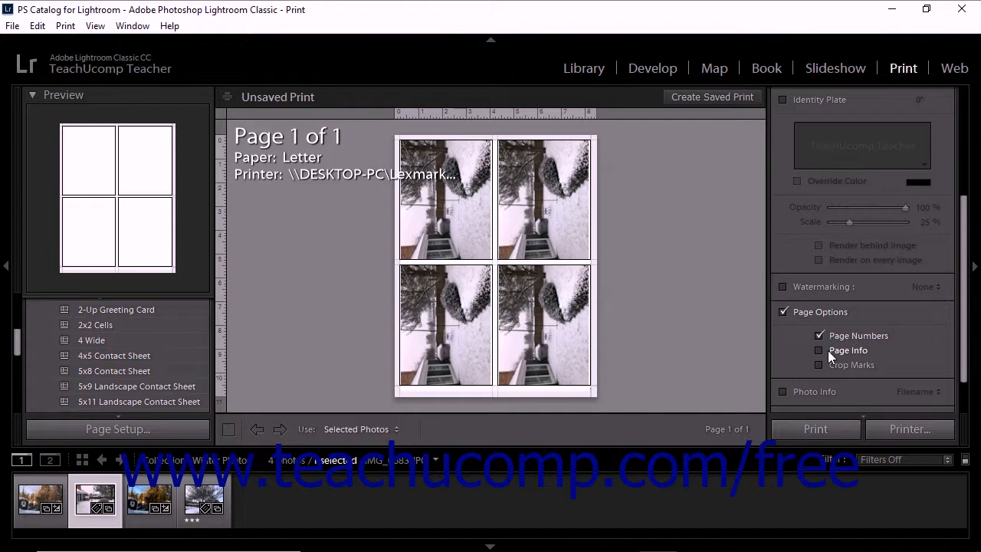
pyautogui.click(828, 350)
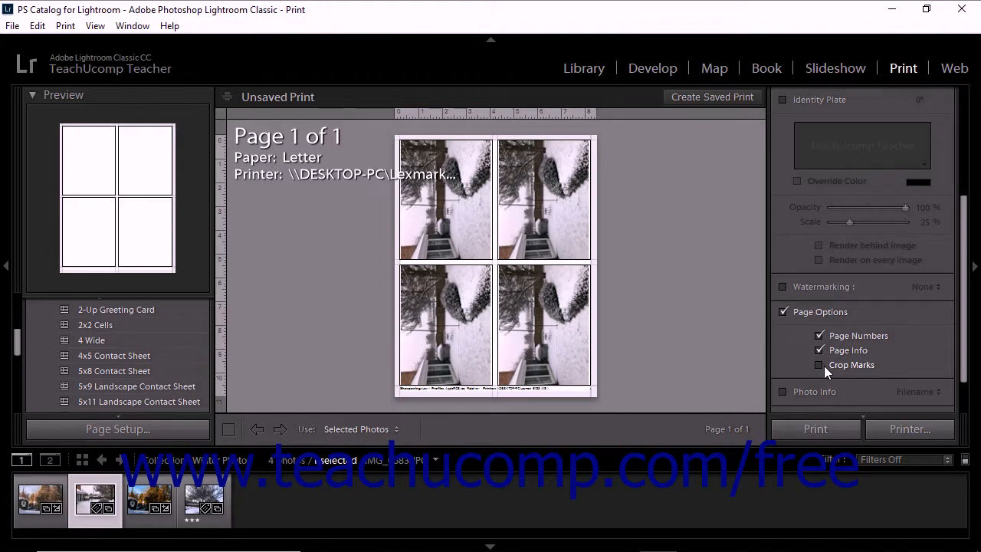
pyautogui.click(823, 365)
pyautogui.click(827, 349)
# Turn on Photo Info below the printed images and set it to Sequence
pyautogui.scroll(-1, 831, 348)
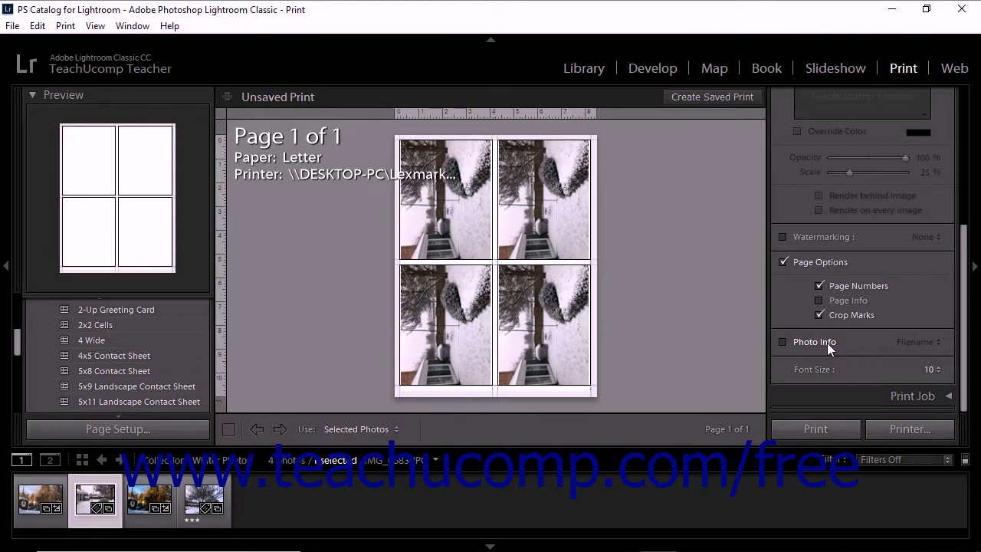
pyautogui.click(827, 343)
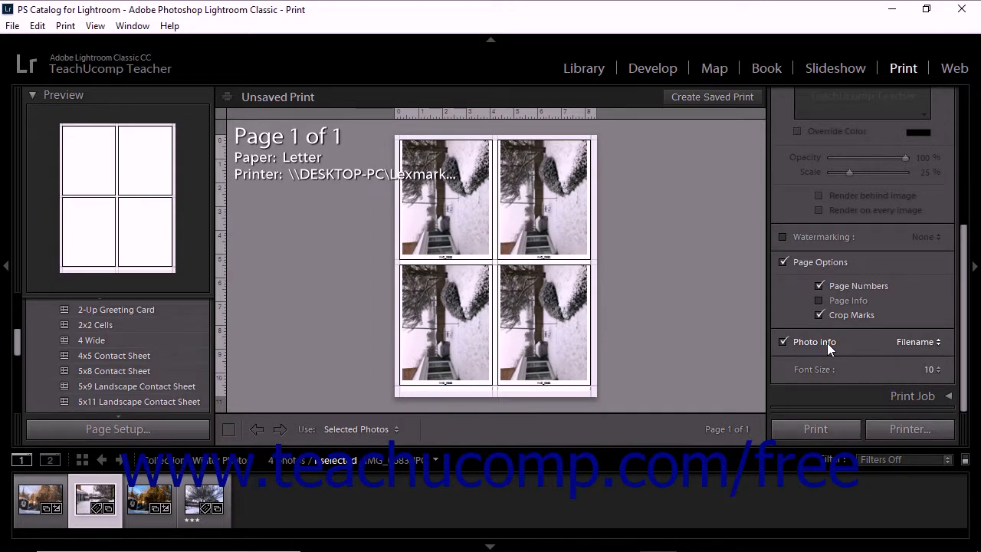
pyautogui.click(908, 343)
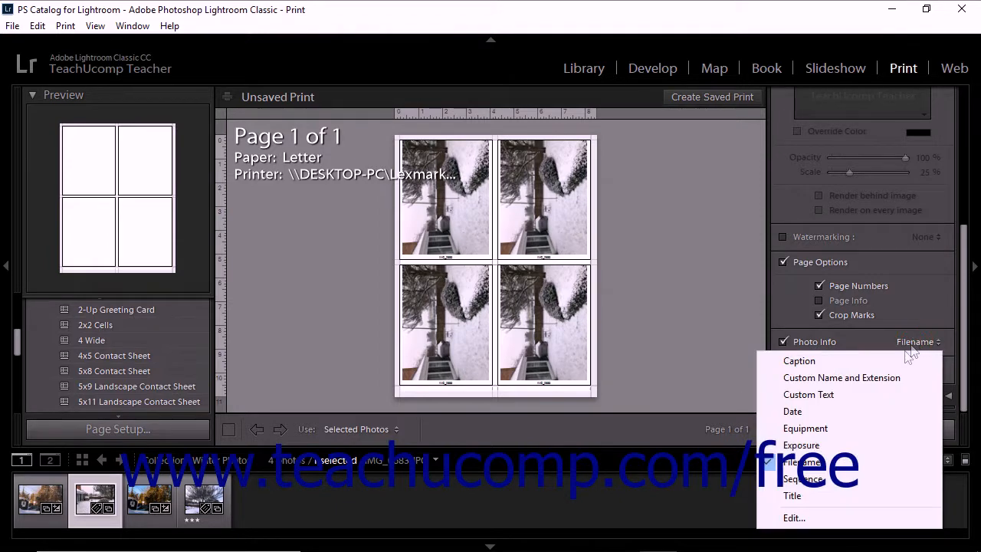
pyautogui.click(812, 478)
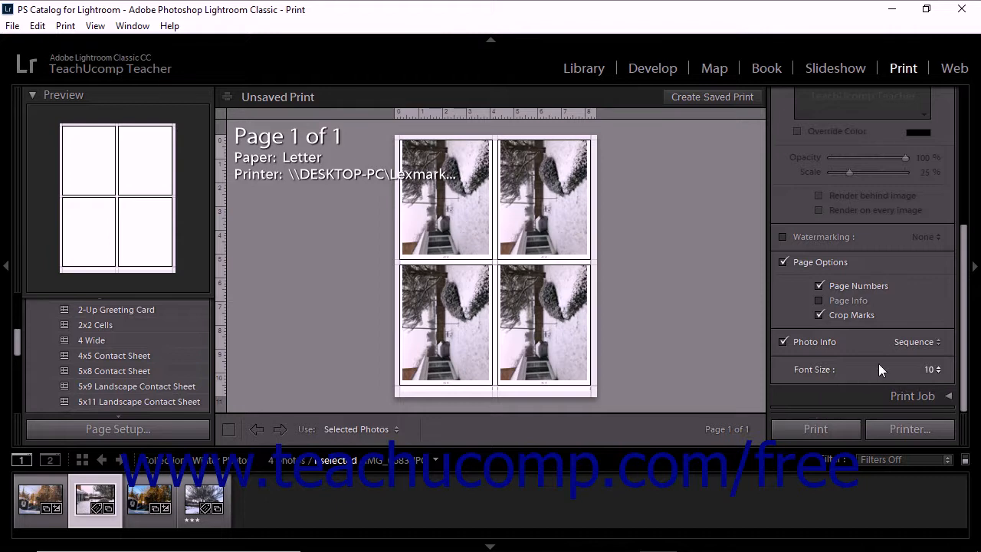
# Change the photo info to Custom Text and enter "My Text" as the caption
pyautogui.click(925, 341)
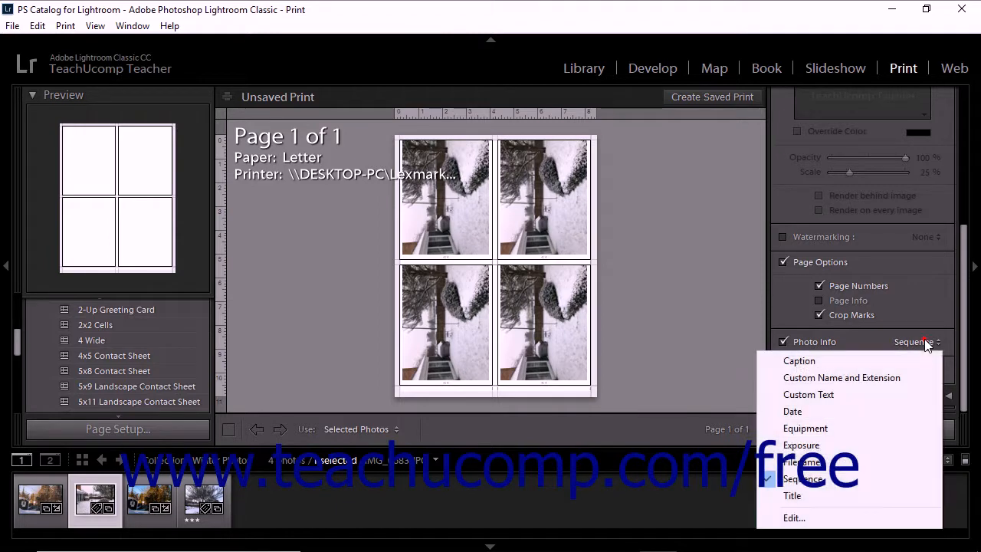
pyautogui.click(859, 395)
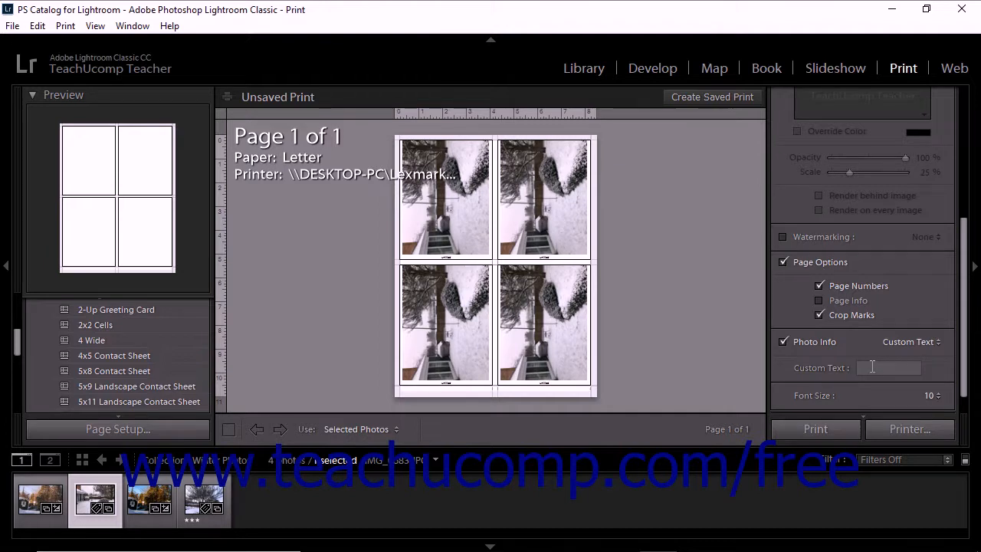
pyautogui.click(872, 367)
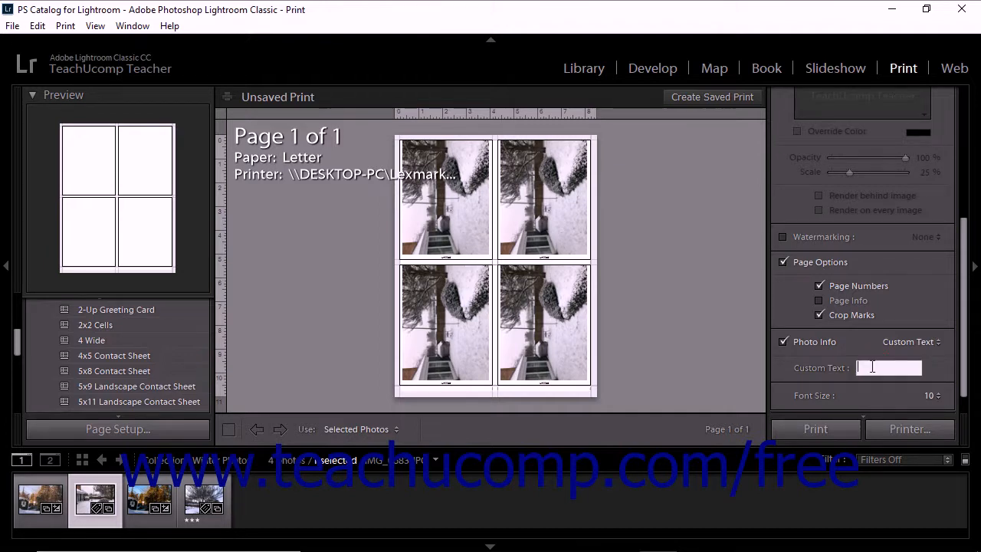
pyautogui.write('My Text')
pyautogui.press('Return')
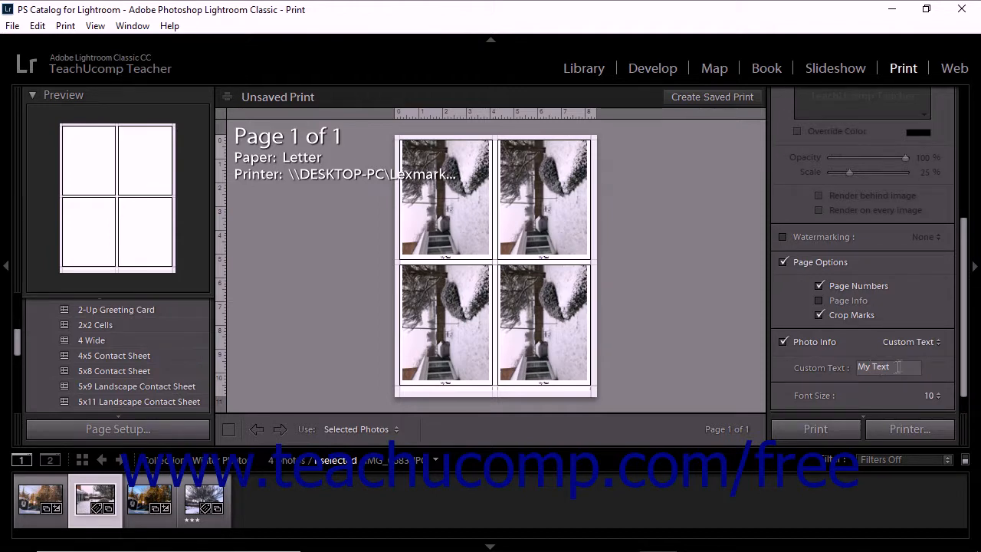
# Set the photo info to Custom Name and Extension, and view its template in the Text Template Editor without changing it
pyautogui.click(910, 341)
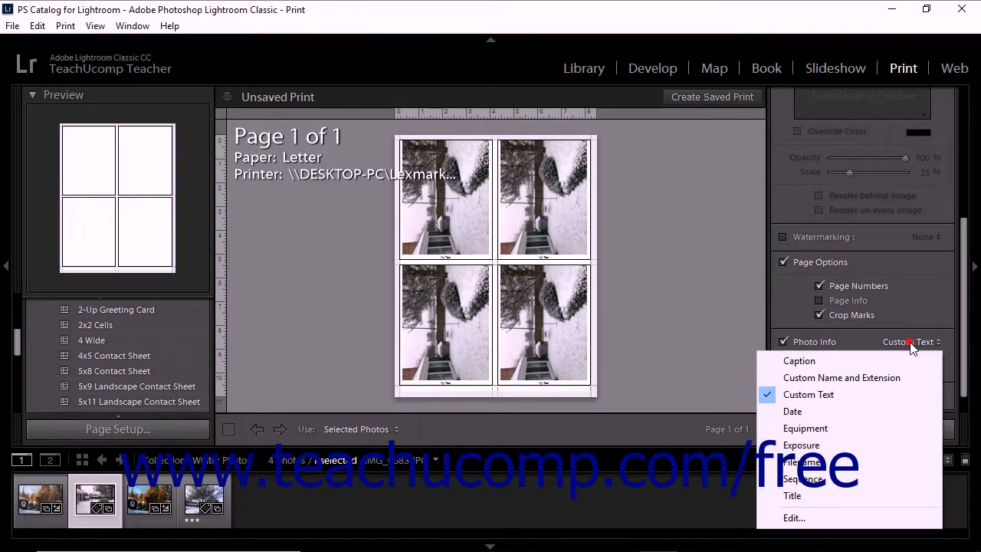
pyautogui.click(889, 376)
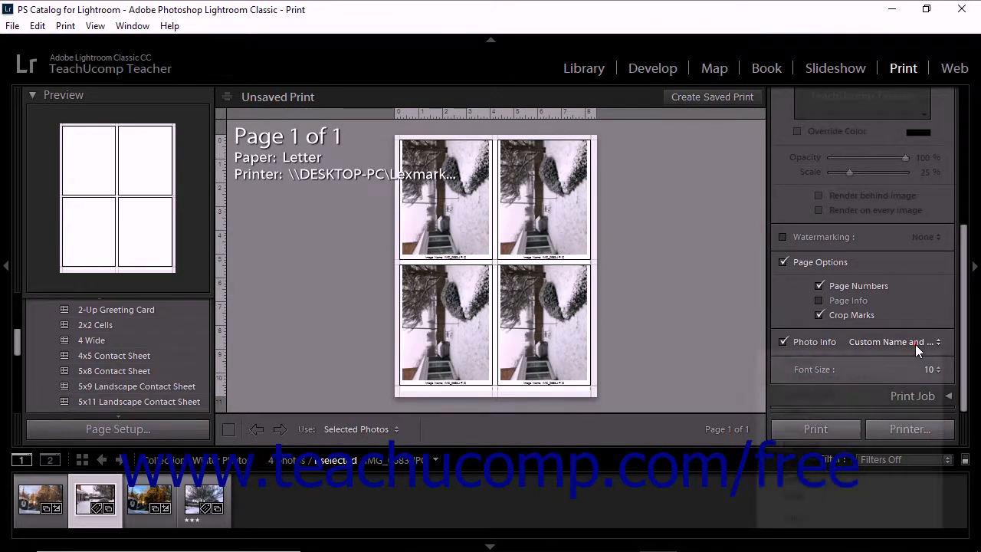
pyautogui.click(915, 344)
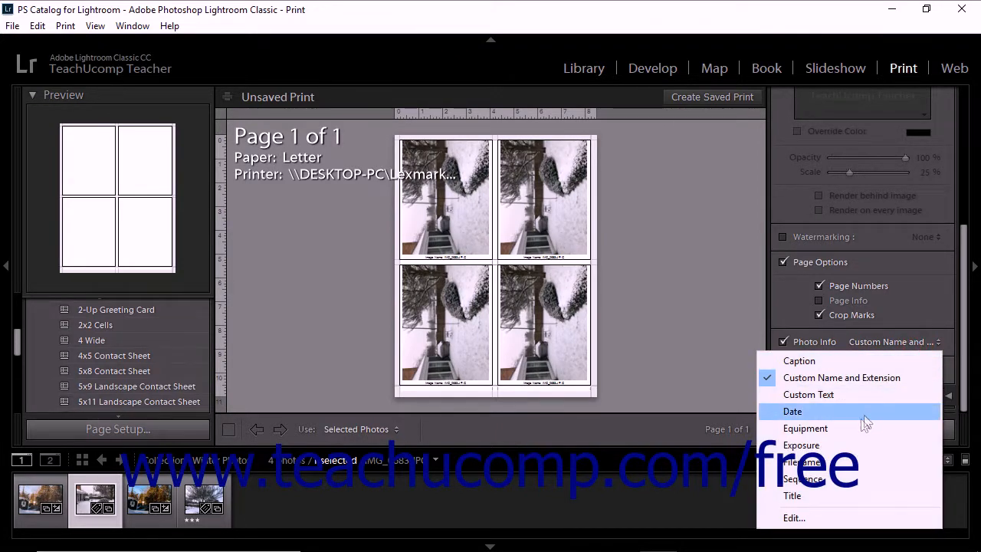
pyautogui.click(812, 520)
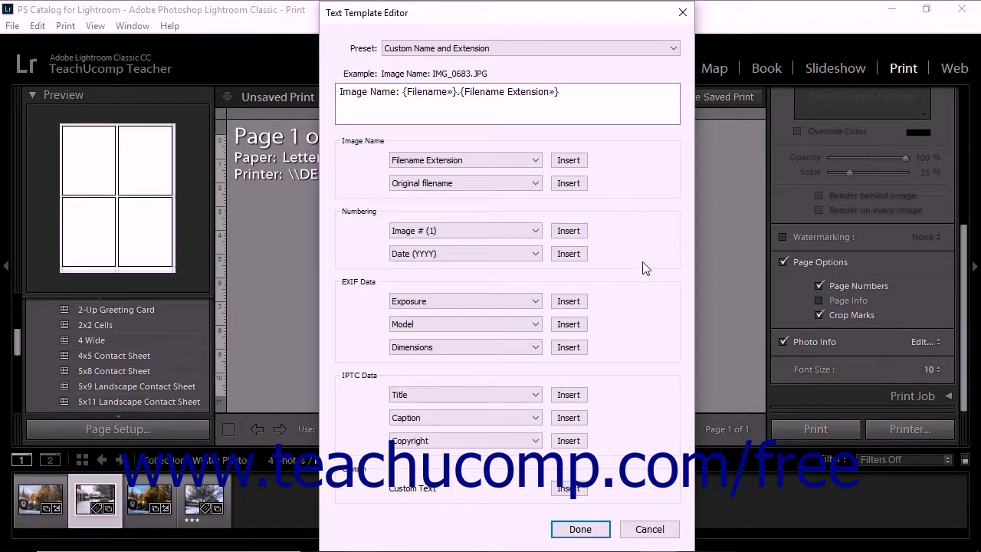
pyautogui.click(683, 13)
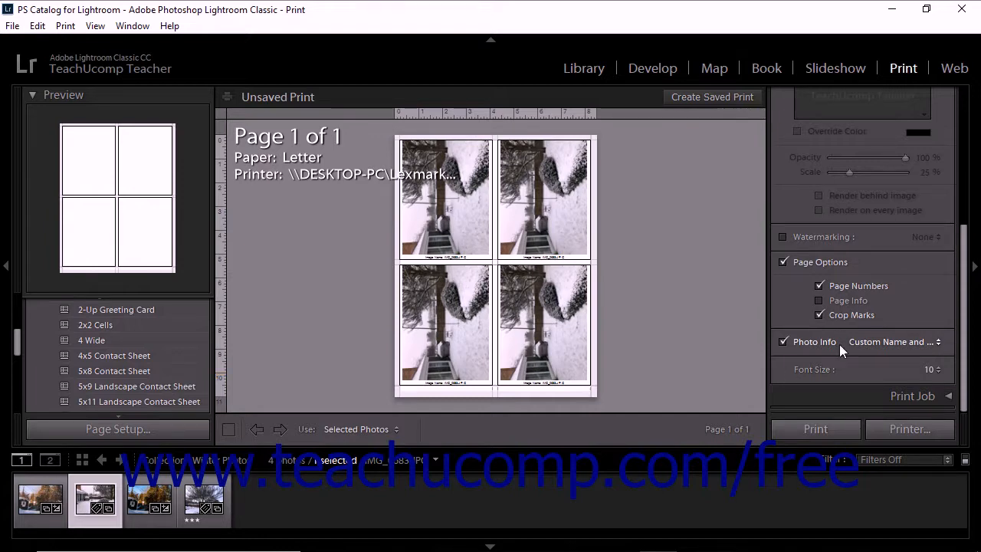
# Set the font size of the photo info text to 16
pyautogui.click(930, 369)
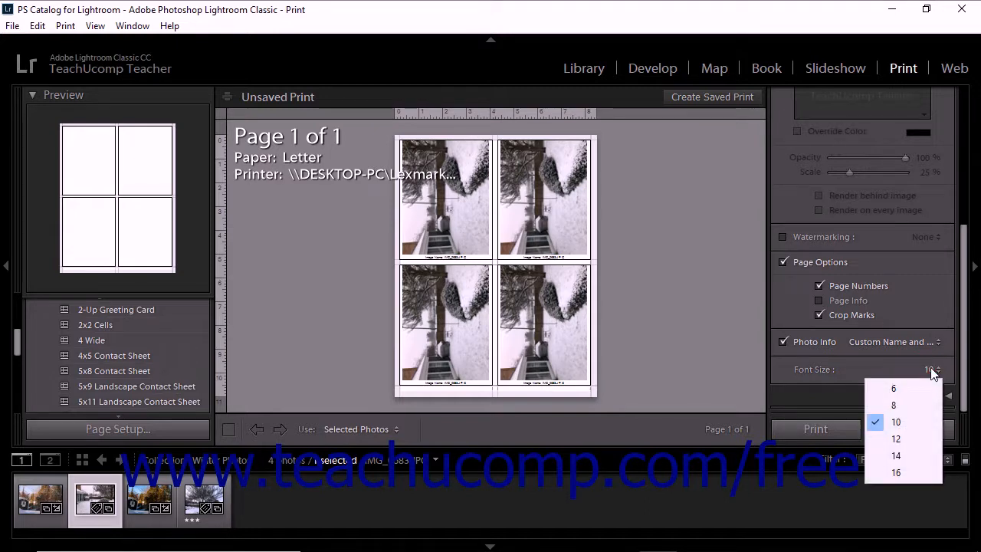
pyautogui.click(912, 470)
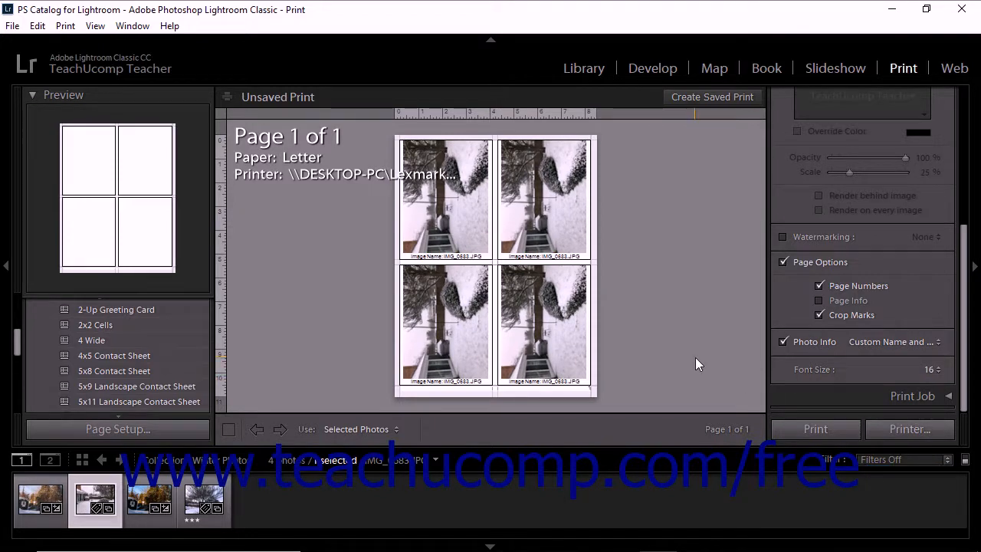